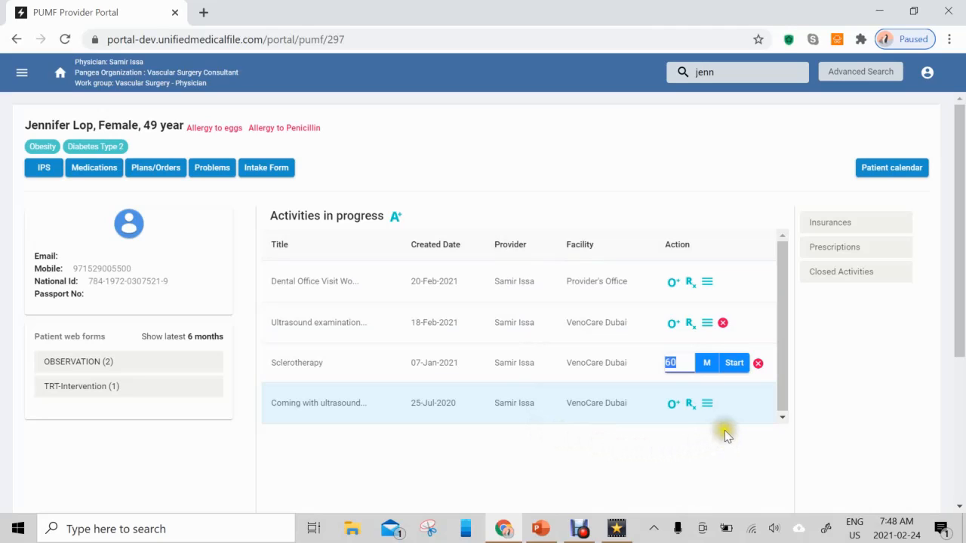
Check the forms under the 25-Jul-2020 ultrasound visit and the Dental Office Visit, and start closing the 25-Jul-2020 activity.
{"action": "left_click", "coordinate": [707, 406]}
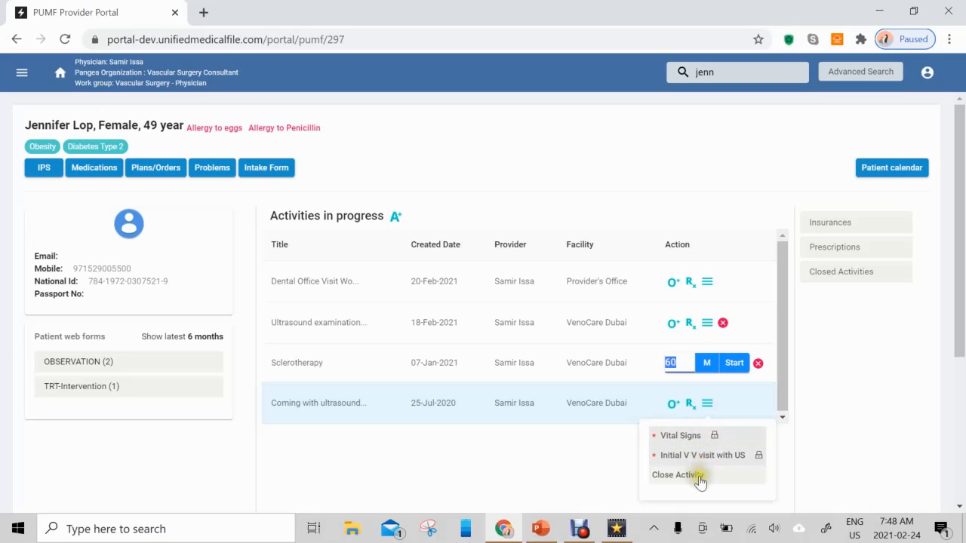
{"action": "left_click", "coordinate": [708, 282]}
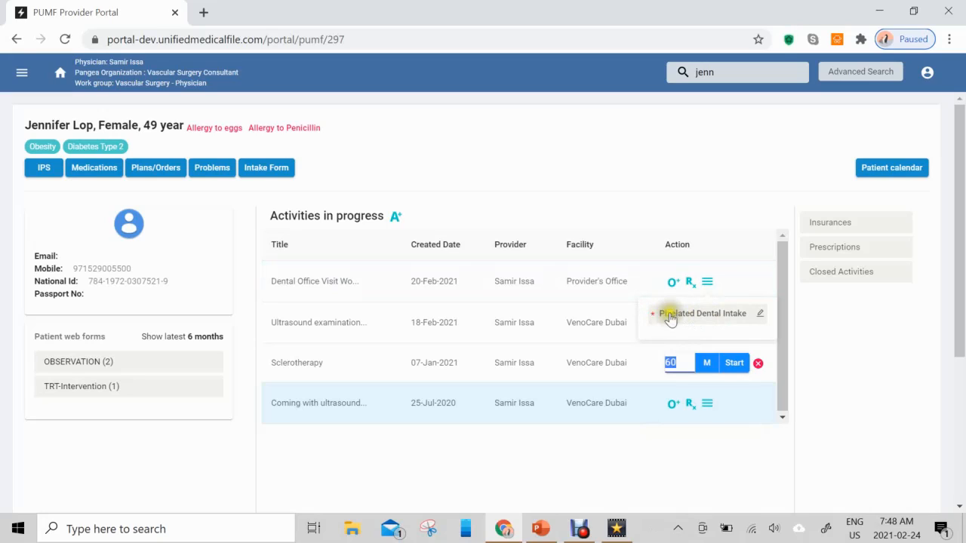
{"action": "left_click", "coordinate": [760, 316]}
{"action": "left_click", "coordinate": [708, 404]}
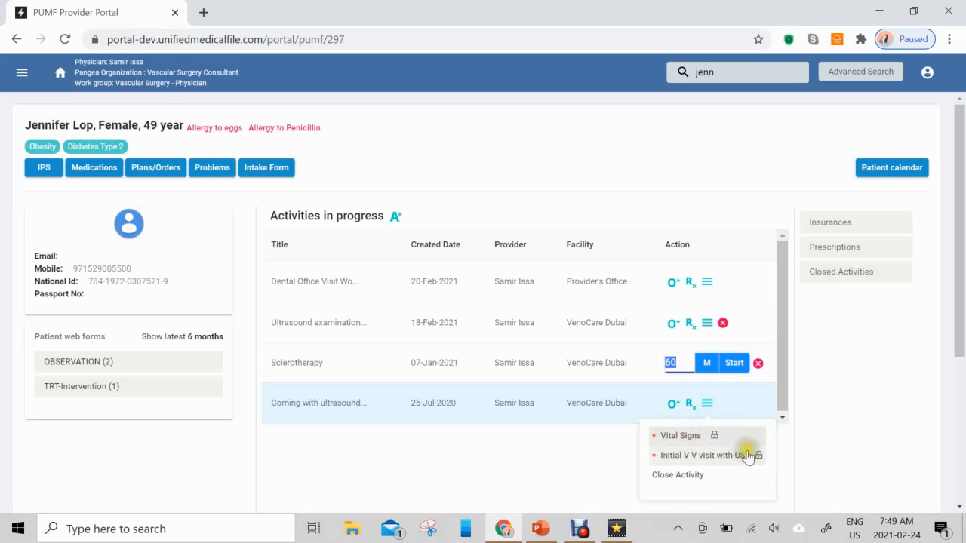
{"action": "left_click", "coordinate": [702, 479]}
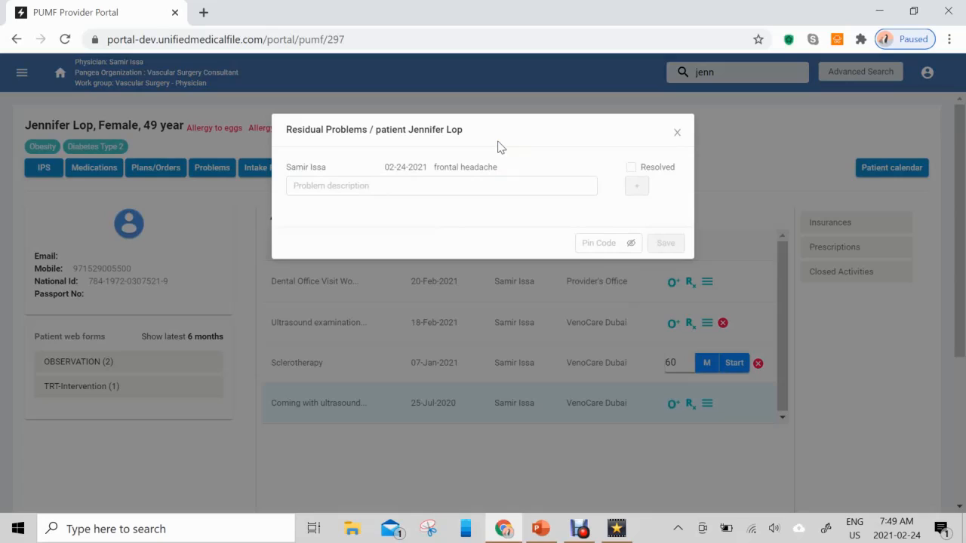
Add "varicose veins of the right leg" as a residual problem, enter the PIN code and save the residual problems.
{"action": "left_click", "coordinate": [460, 186]}
{"action": "left_click", "coordinate": [488, 189]}
{"action": "left_click", "coordinate": [631, 170]}
{"action": "left_click", "coordinate": [524, 183]}
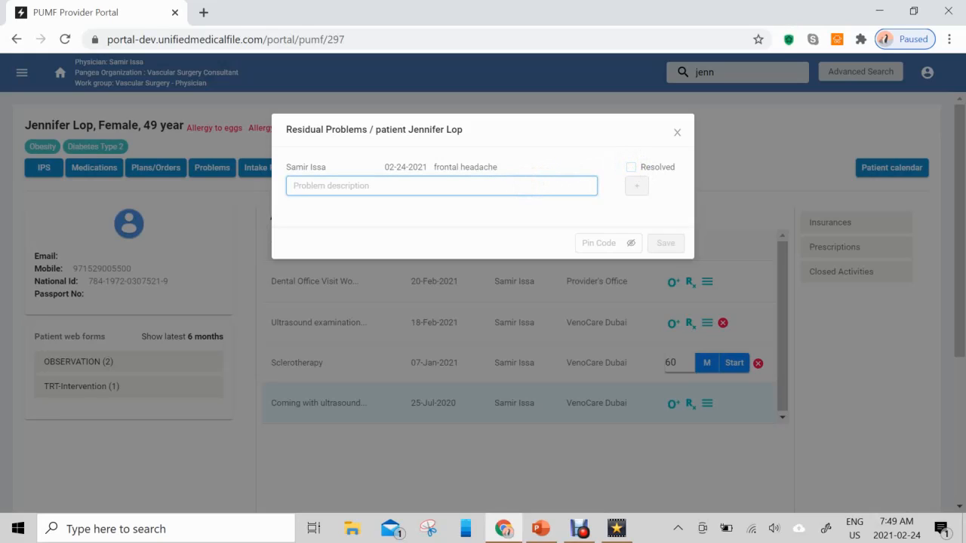
{"action": "type", "text": "var"}
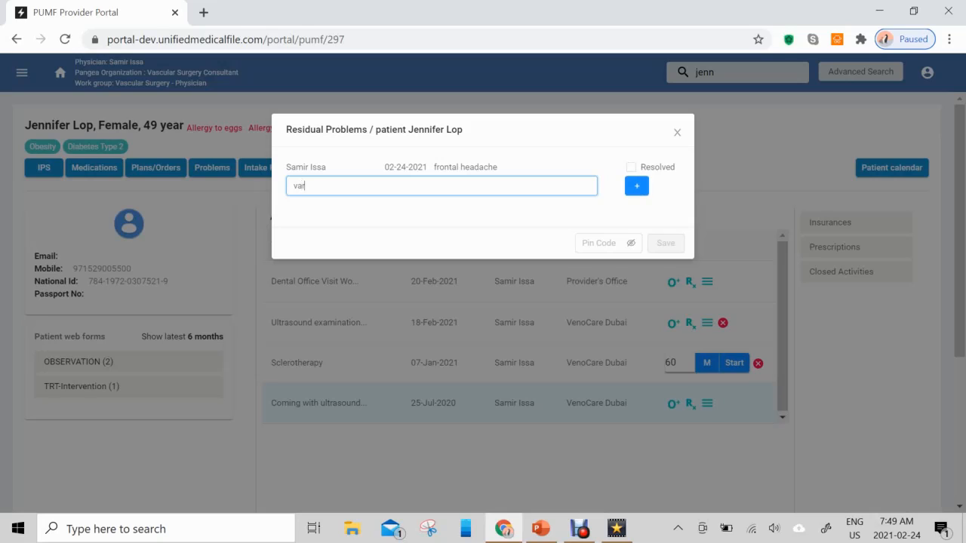
{"action": "type", "text": "icose veins of the right leg"}
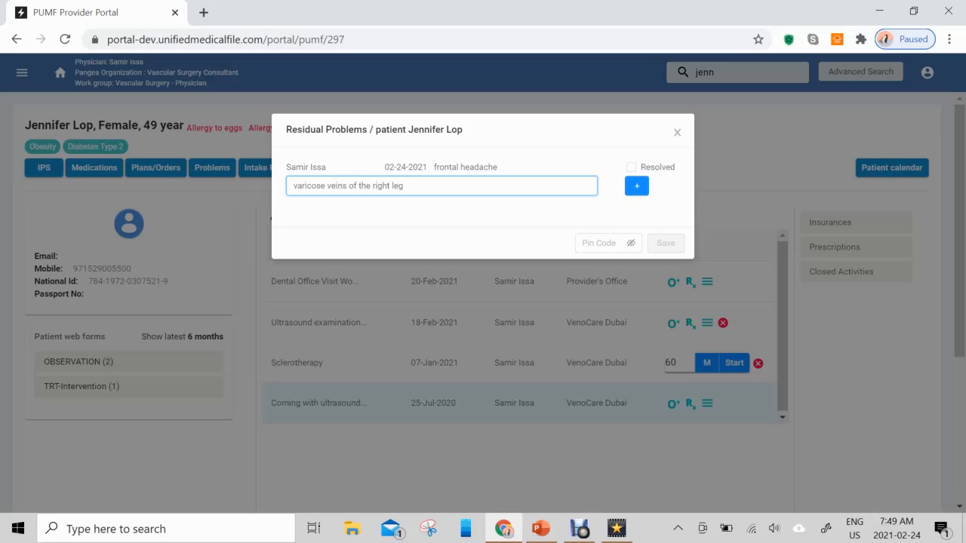
{"action": "left_click", "coordinate": [636, 185]}
{"action": "left_click", "coordinate": [583, 281]}
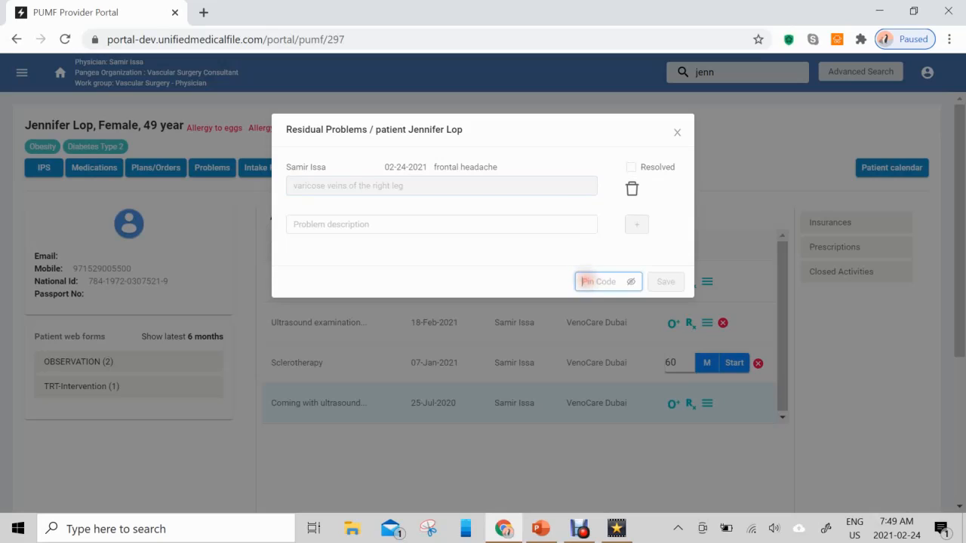
{"action": "type", "text": "••••"}
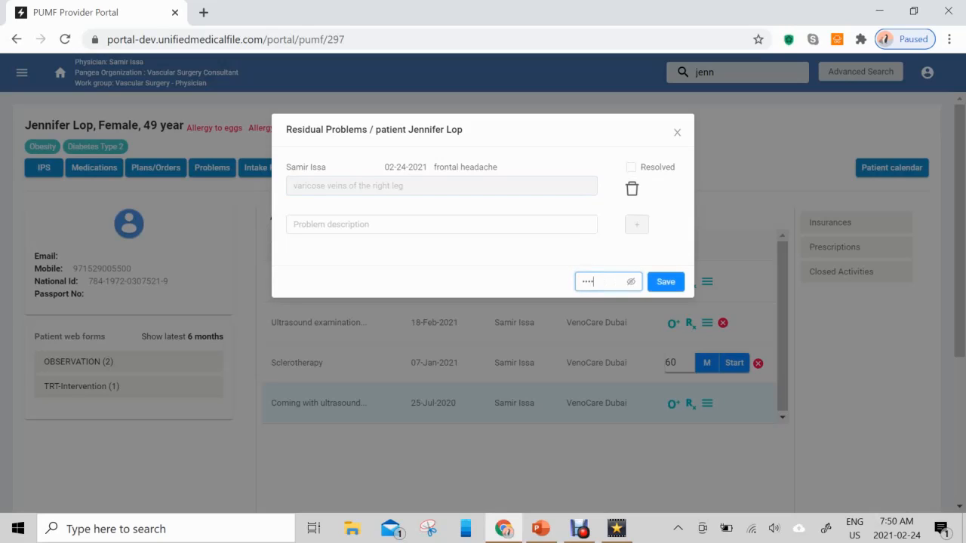
{"action": "left_click", "coordinate": [655, 284]}
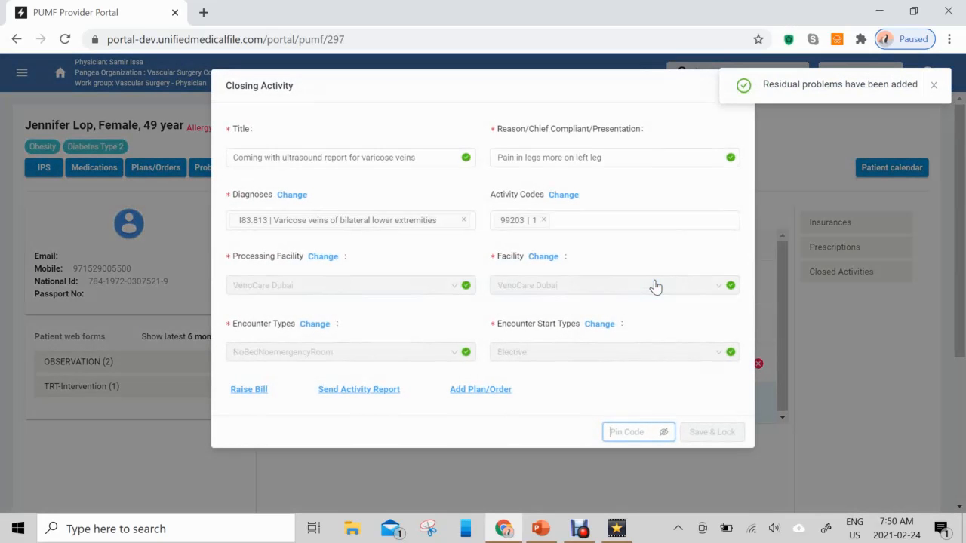
Change the chief complaint to "Pain in legs more on Right leg" and add the plan/order "Prescribe stockings class 1".
{"action": "left_click", "coordinate": [933, 86]}
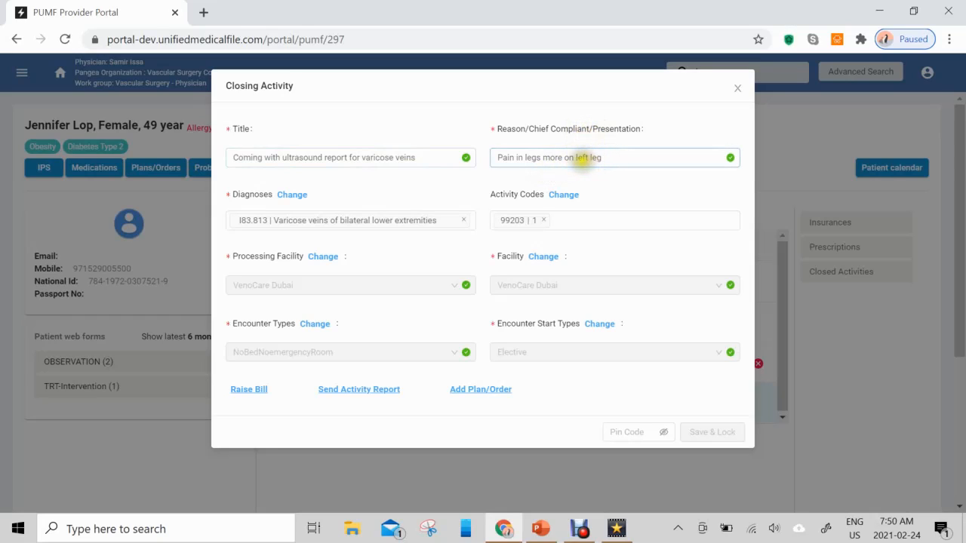
{"action": "left_click", "coordinate": [588, 159]}
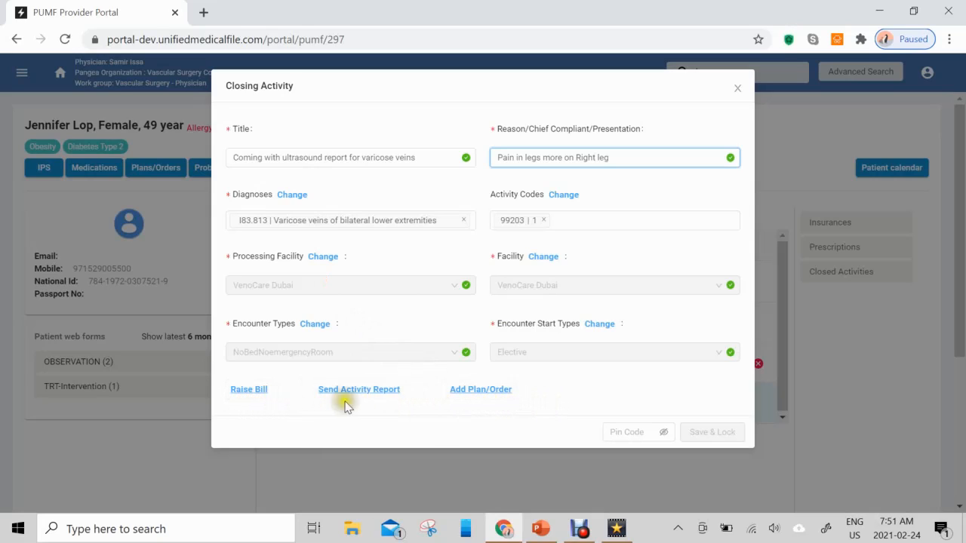
{"action": "left_click", "coordinate": [492, 396]}
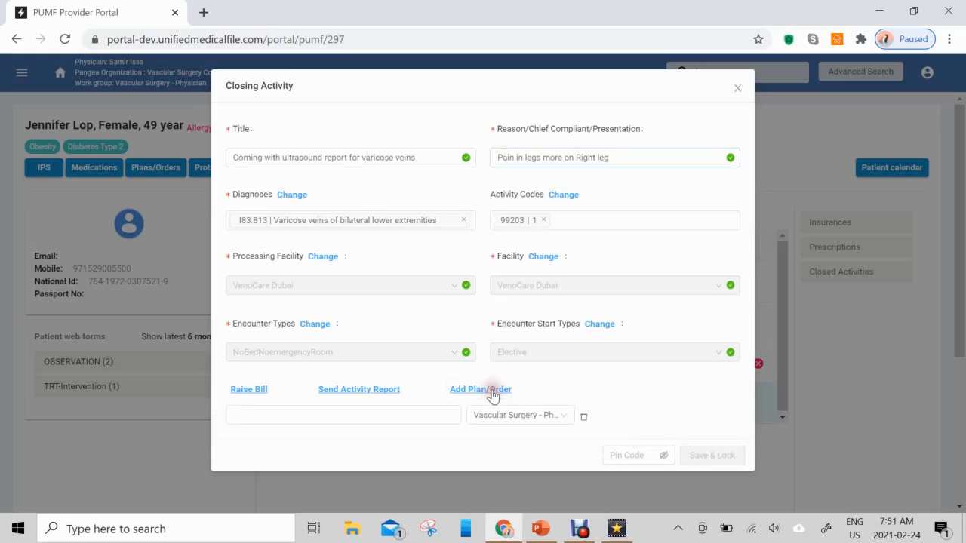
{"action": "left_click", "coordinate": [405, 411]}
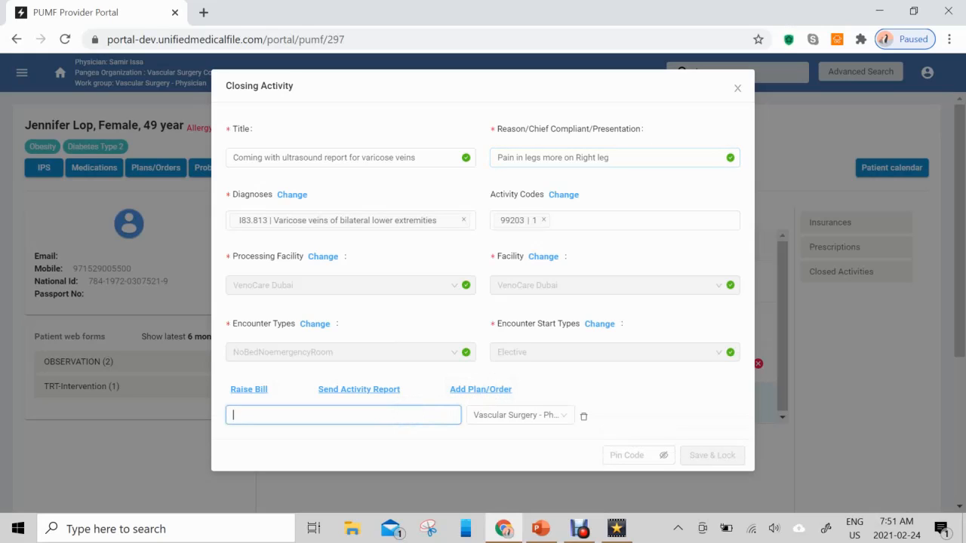
{"action": "type", "text": "Prescribe stockings"}
{"action": "type", "text": " for the"}
{"action": "key", "text": "BackSpace"}
{"action": "key", "text": "BackSpace"}
{"action": "key", "text": "BackSpace"}
{"action": "type", "text": "class 1"}
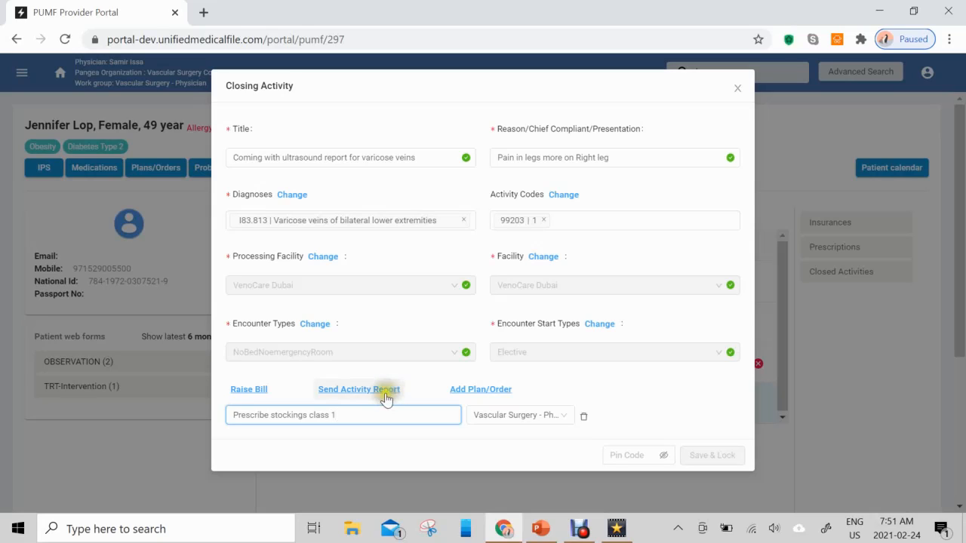
Raise a bill of 200 for the patient and 1000 for Canadian Hospital, and save it.
{"action": "left_click", "coordinate": [251, 396]}
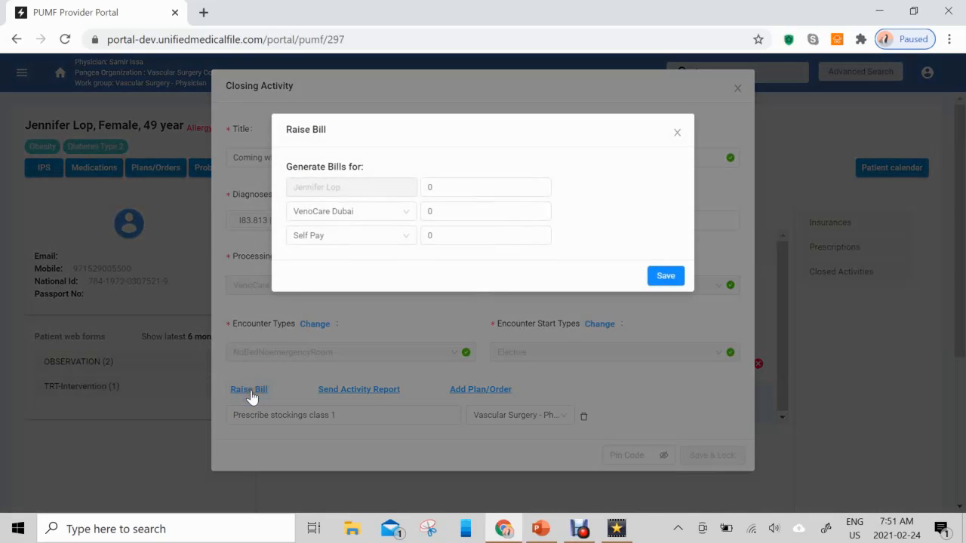
{"action": "left_click", "coordinate": [354, 239]}
{"action": "left_click", "coordinate": [481, 189]}
{"action": "left_click", "coordinate": [455, 190]}
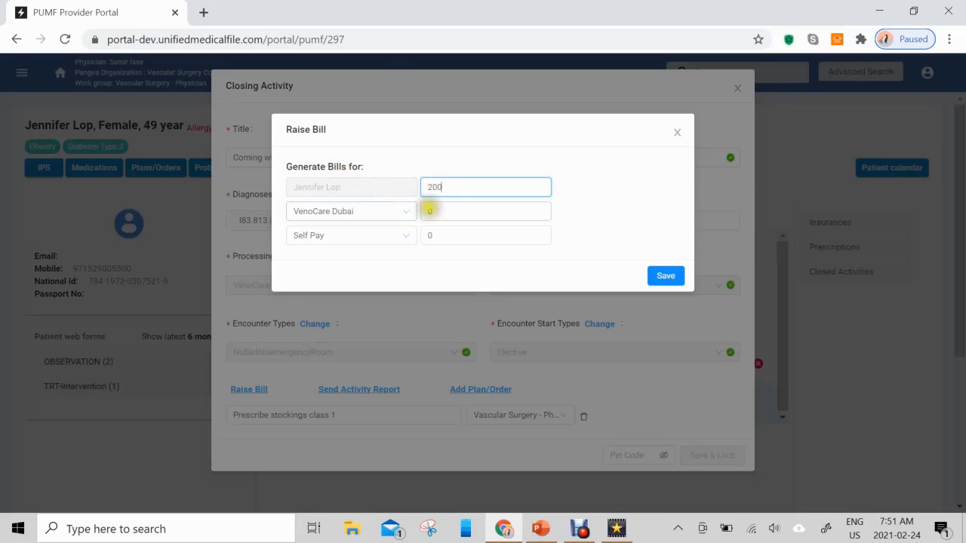
{"action": "left_click", "coordinate": [402, 214]}
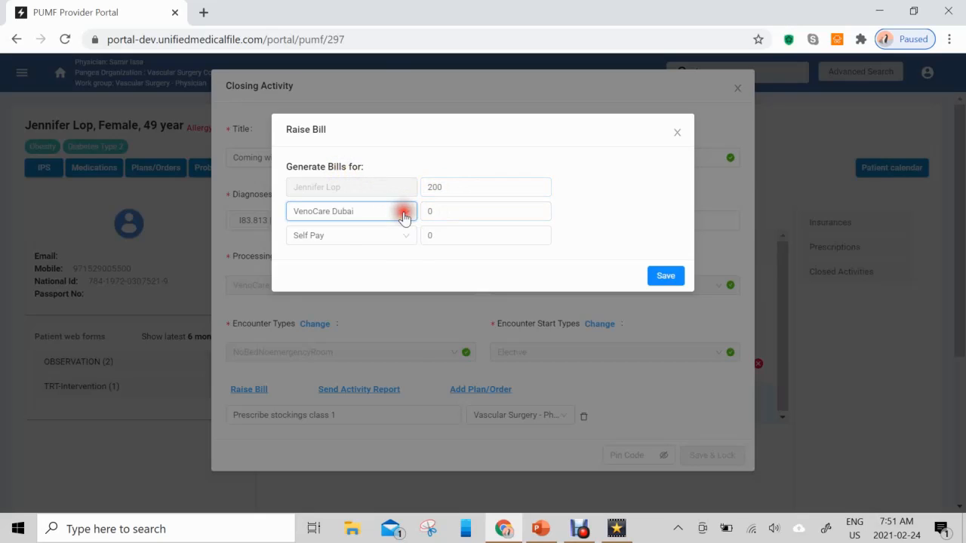
{"action": "left_click", "coordinate": [373, 236]}
{"action": "left_click", "coordinate": [444, 215]}
{"action": "key", "text": "BackSpace"}
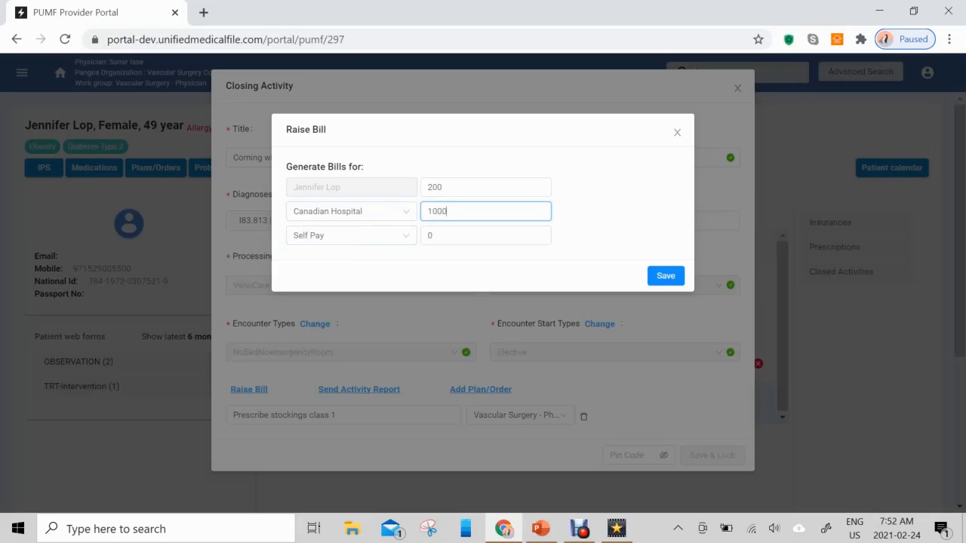
{"action": "left_click", "coordinate": [404, 240]}
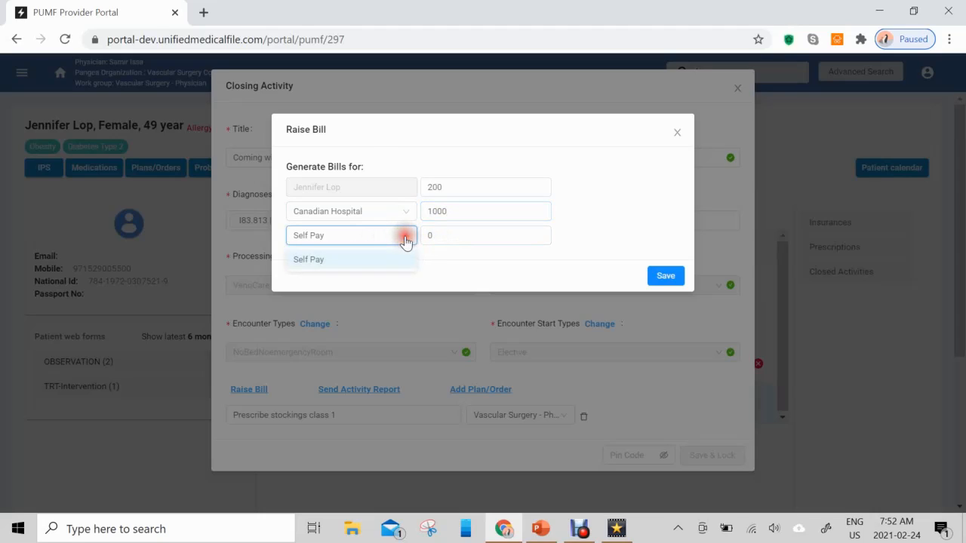
{"action": "left_click", "coordinate": [405, 240]}
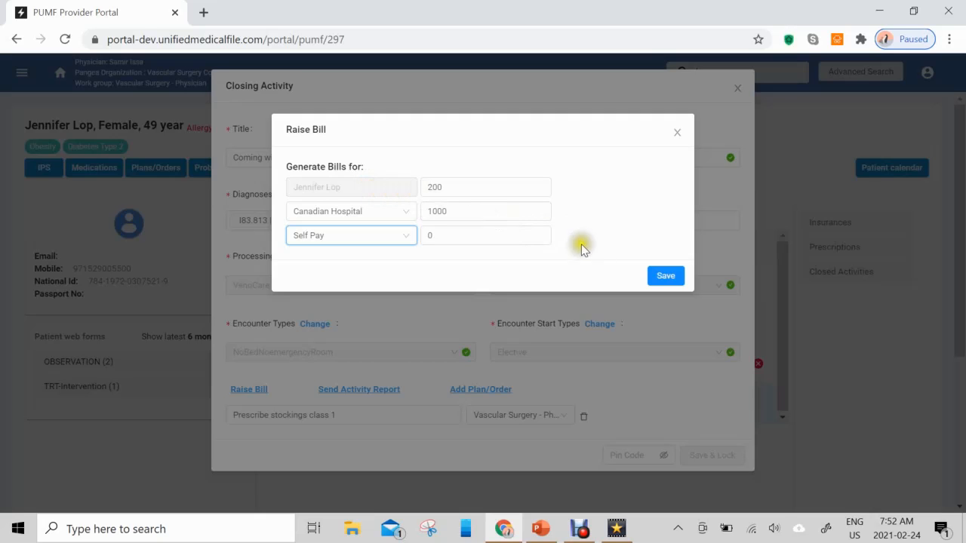
{"action": "left_click", "coordinate": [666, 277]}
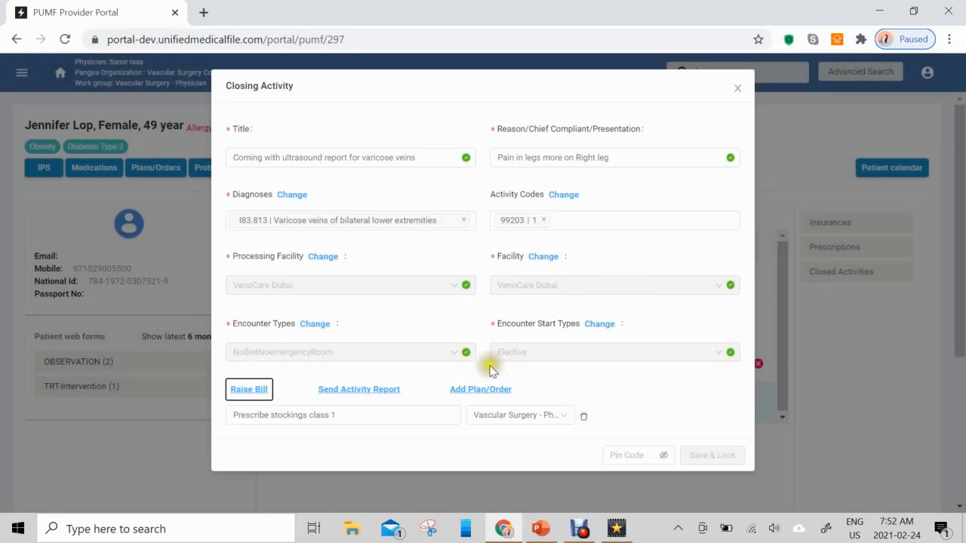
Open the activity report sending options and try the option that sends the file to email.
{"action": "left_click", "coordinate": [377, 393]}
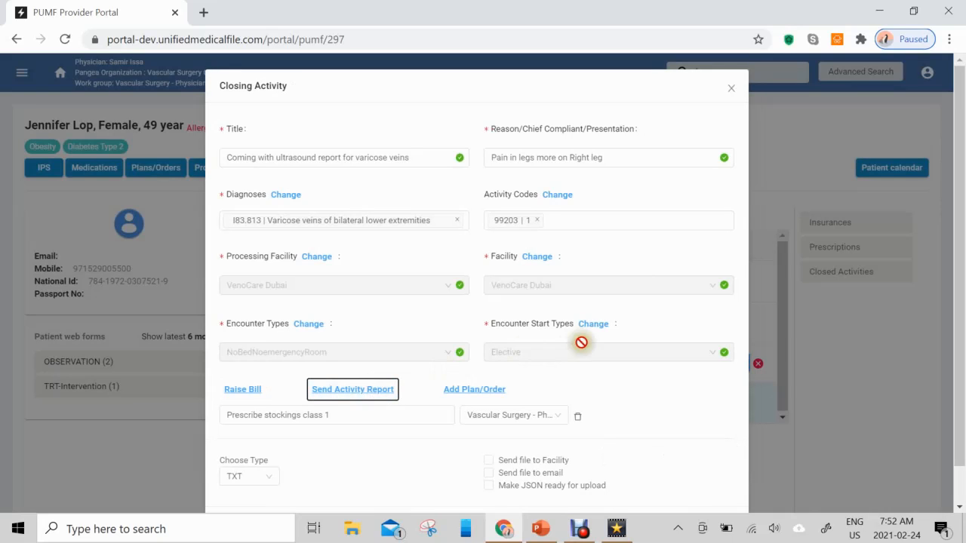
{"action": "scroll", "coordinate": [608, 342], "scroll_direction": "down", "scroll_amount": 2}
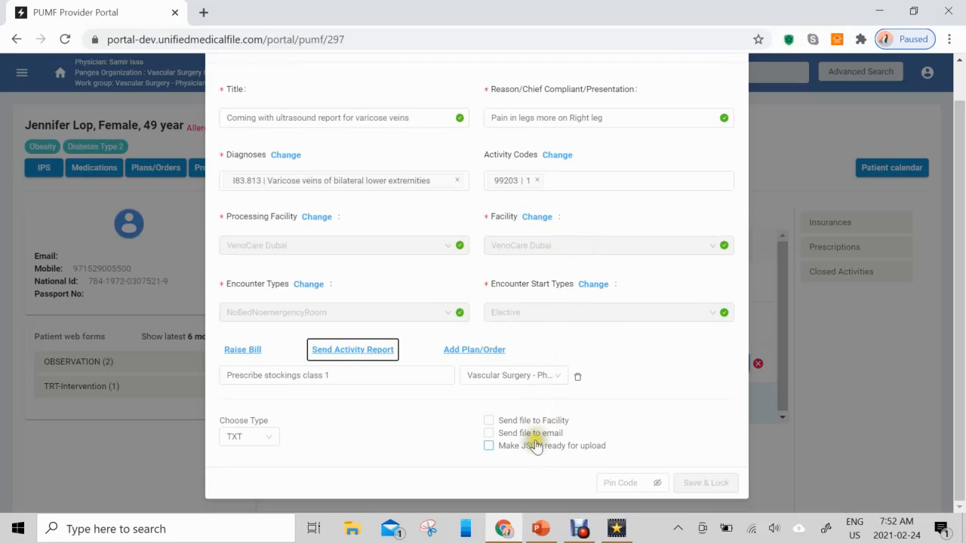
{"action": "left_click", "coordinate": [488, 434]}
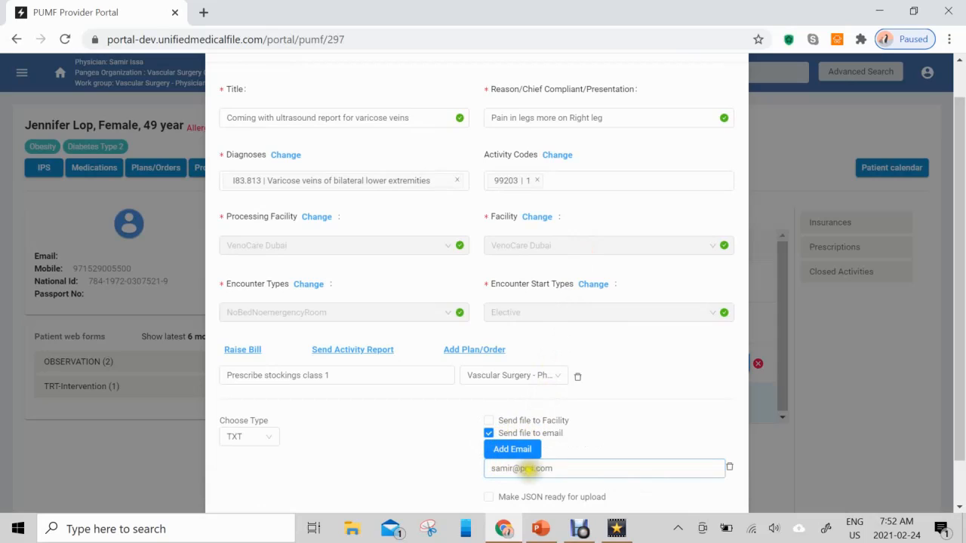
{"action": "left_click", "coordinate": [489, 432]}
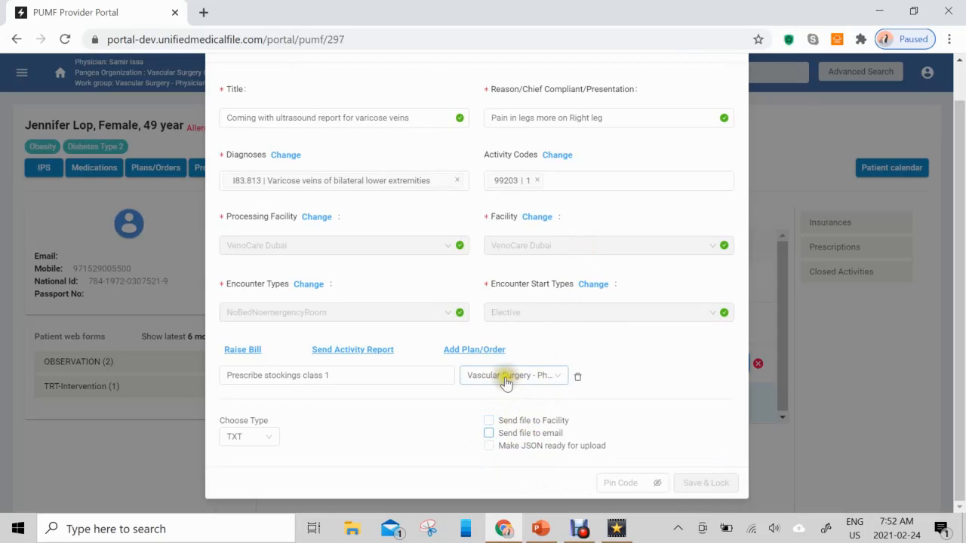
{"action": "left_click", "coordinate": [497, 451]}
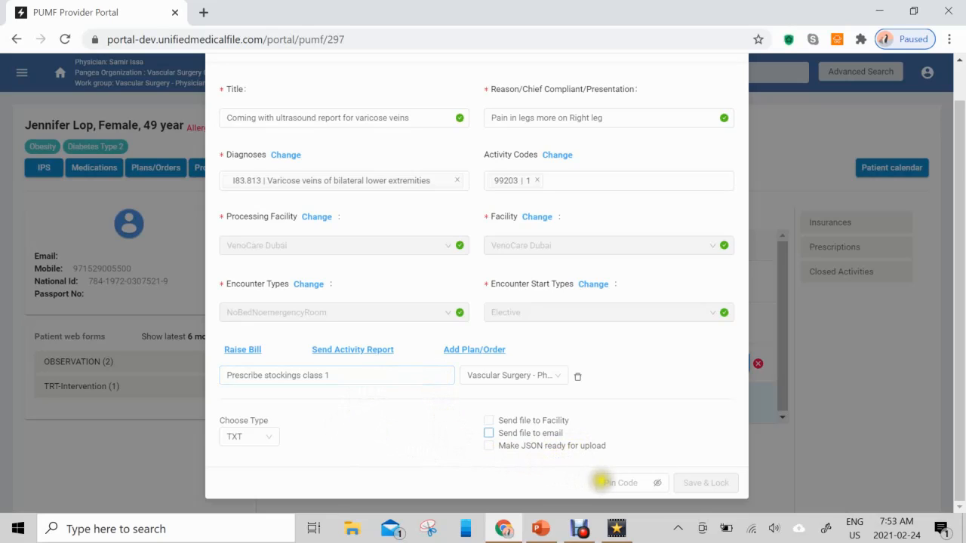
Enter the PIN code, and save and lock the activity to close it.
{"action": "left_click", "coordinate": [609, 483]}
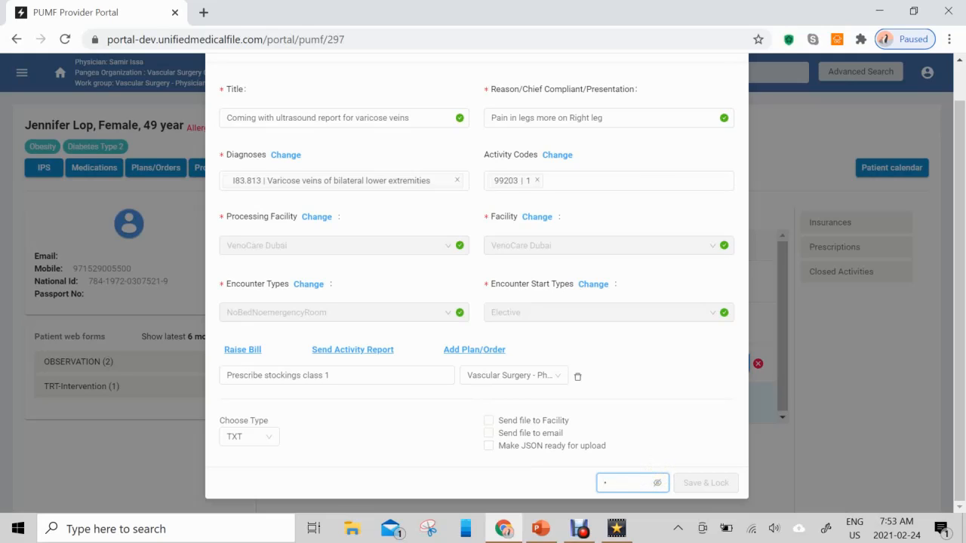
{"action": "type", "text": "1"}
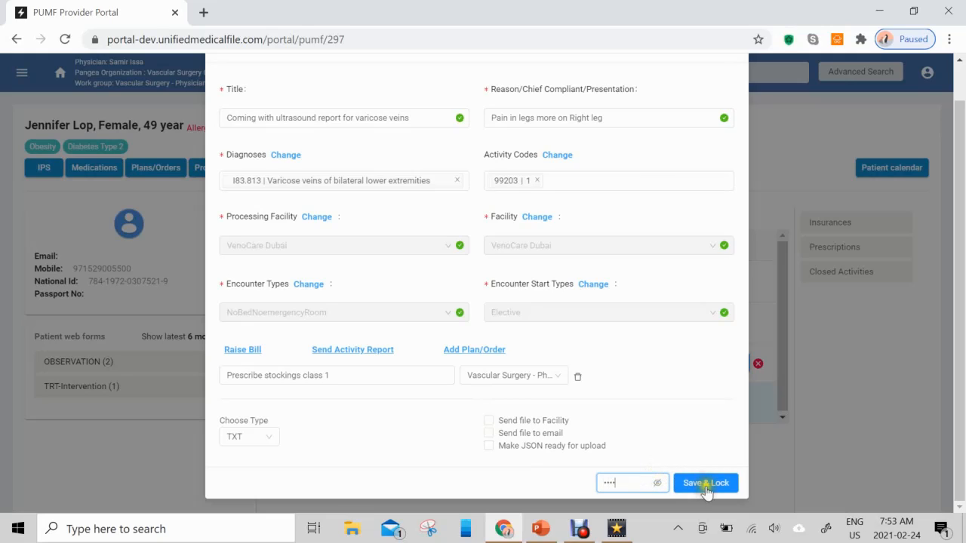
{"action": "left_click", "coordinate": [695, 487]}
{"action": "left_click", "coordinate": [713, 490]}
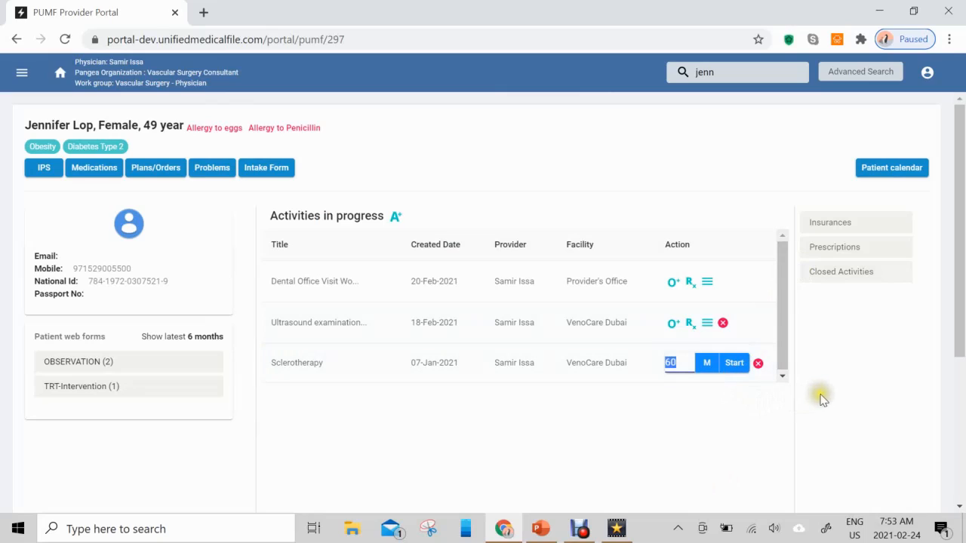
{"action": "mouse_move", "coordinate": [784, 321]}
{"action": "left_mouse_down"}
{"action": "mouse_move", "coordinate": [784, 329]}
{"action": "mouse_move", "coordinate": [800, 315]}
{"action": "left_mouse_up"}
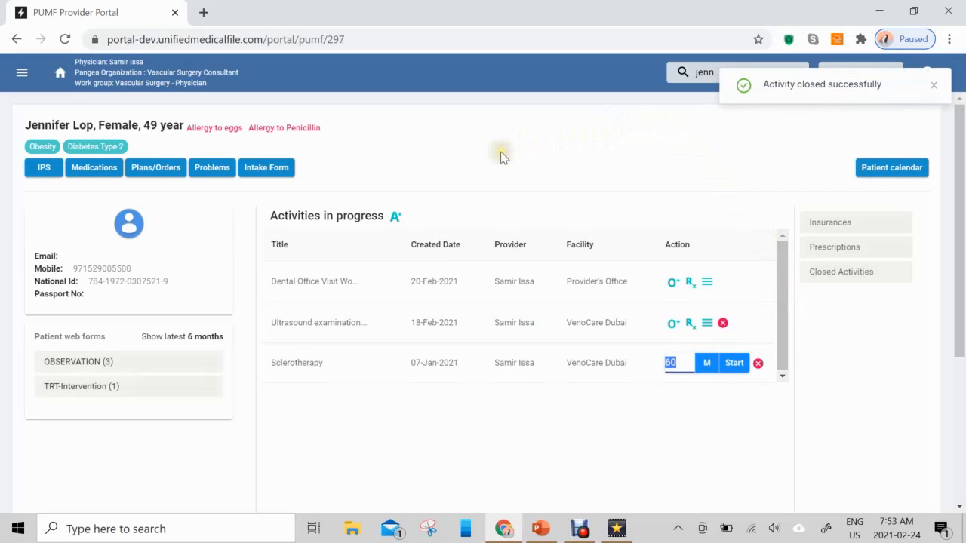
Review the patient's Problems list and Plans/Orders list for the newly added entries.
{"action": "left_click", "coordinate": [211, 174]}
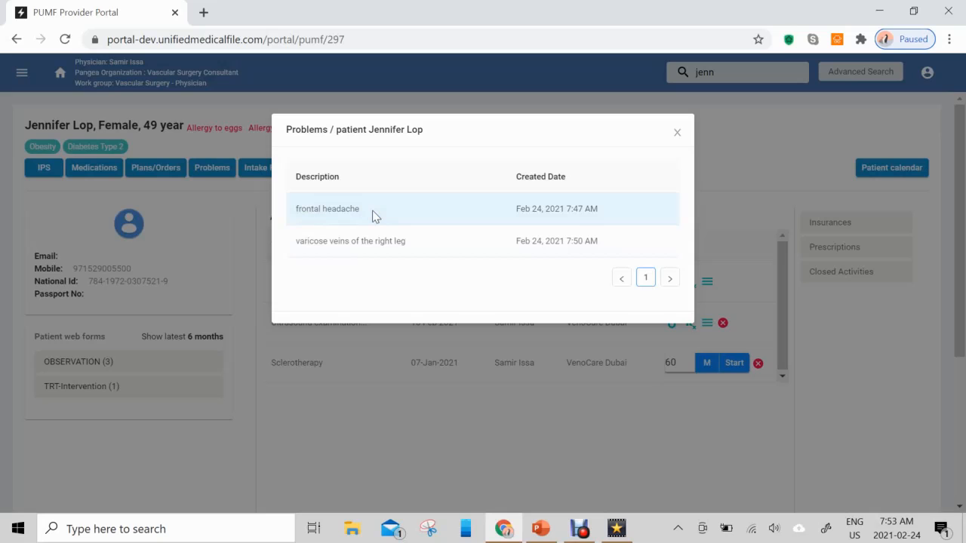
{"action": "left_click", "coordinate": [677, 132]}
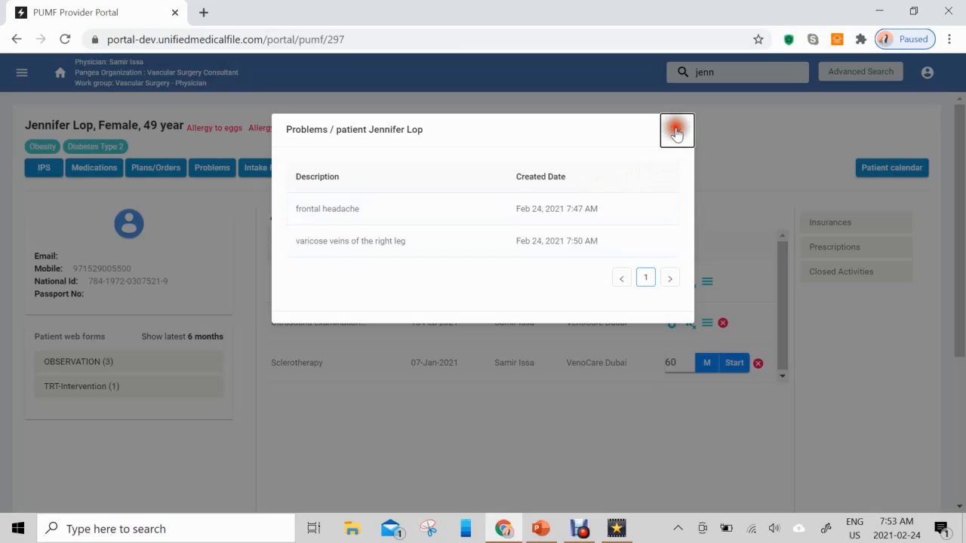
{"action": "left_click", "coordinate": [148, 172]}
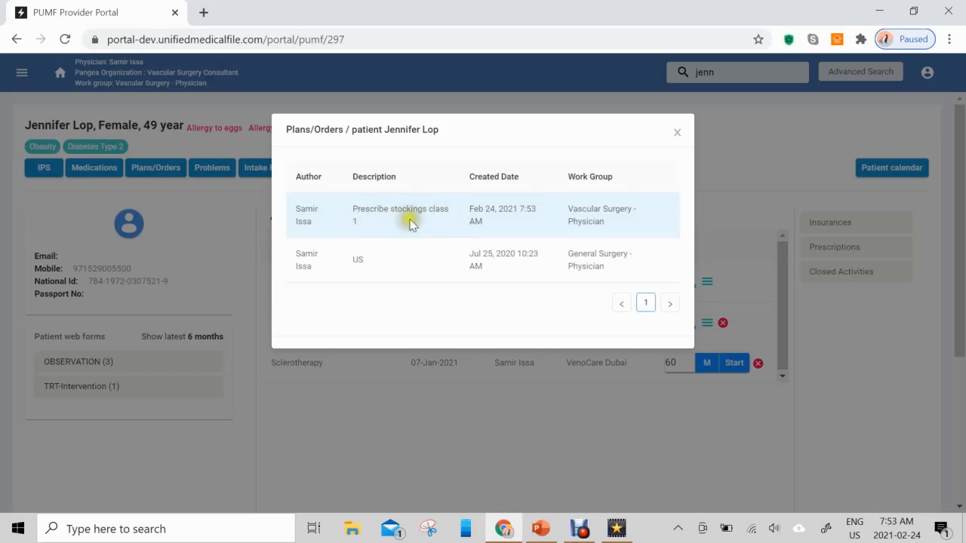
{"action": "left_click", "coordinate": [678, 134]}
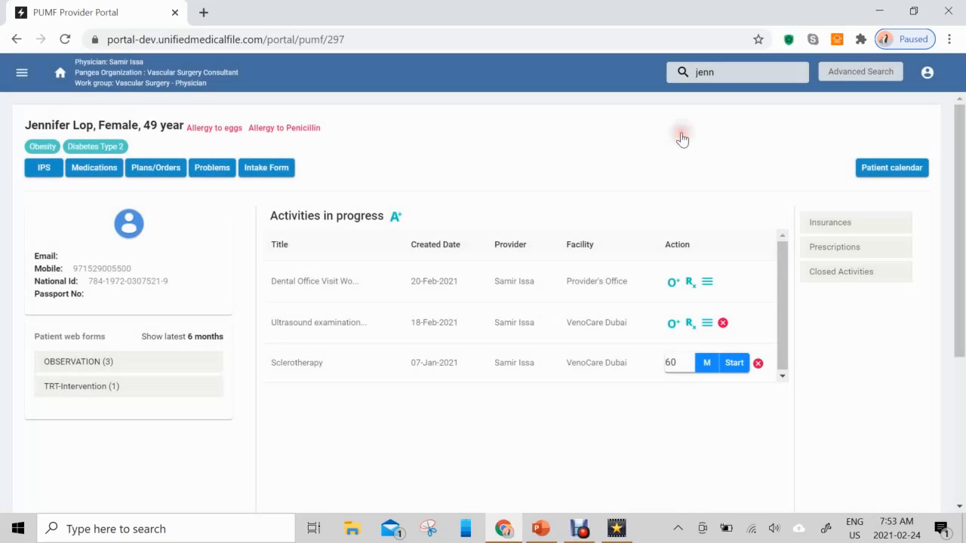